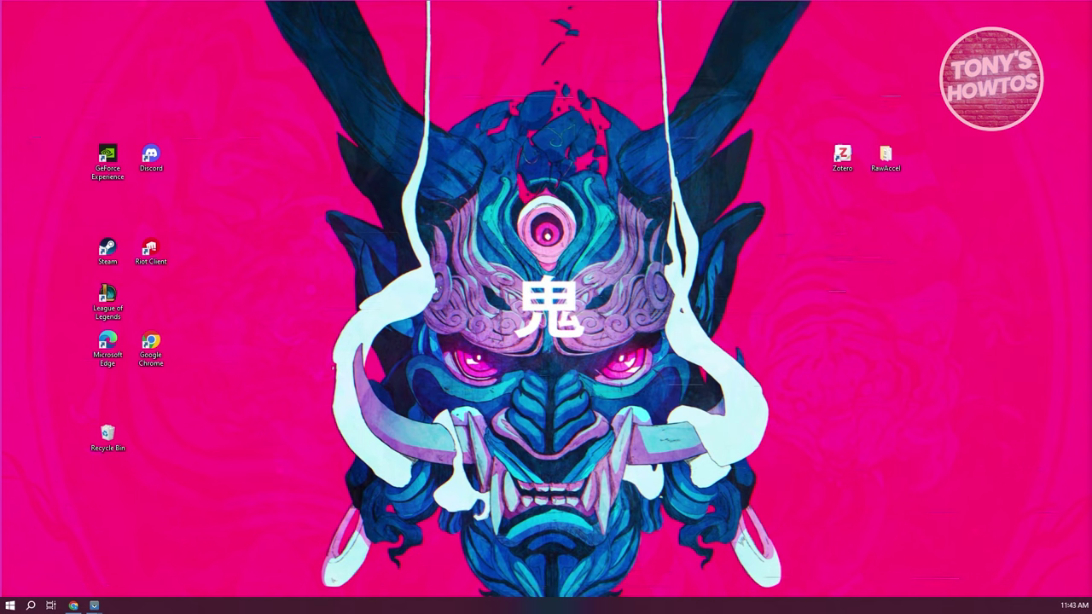
Download the VLC 3.0.21 Windows installer from videolan.org and show vlc-3.0.21-win64.exe in Downloads.
{"action": "left_click", "coordinate": [75, 604]}
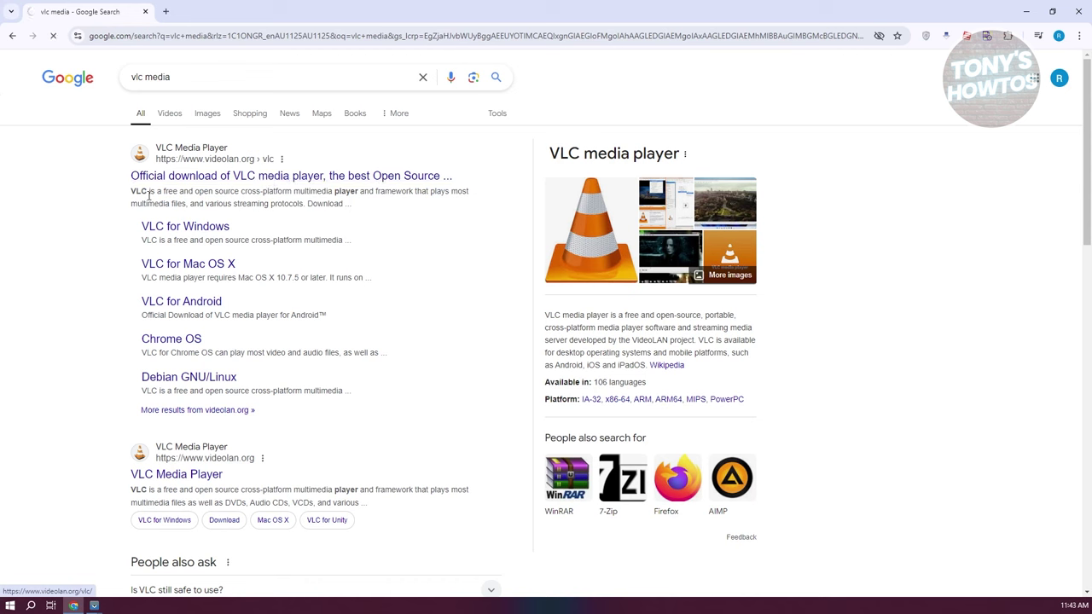
{"action": "left_click", "coordinate": [195, 180]}
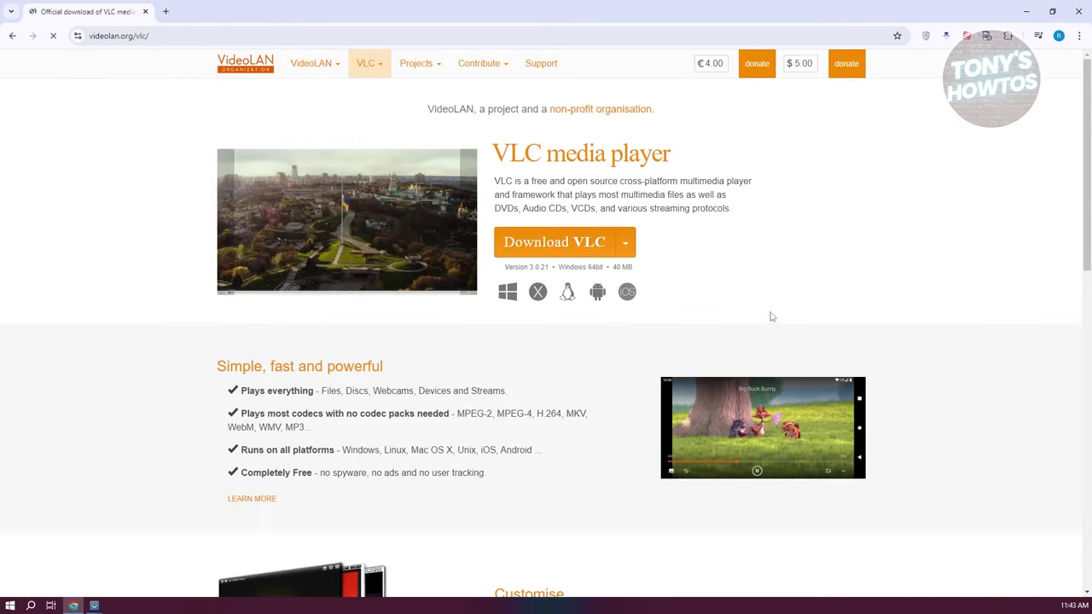
{"action": "left_click", "coordinate": [573, 246]}
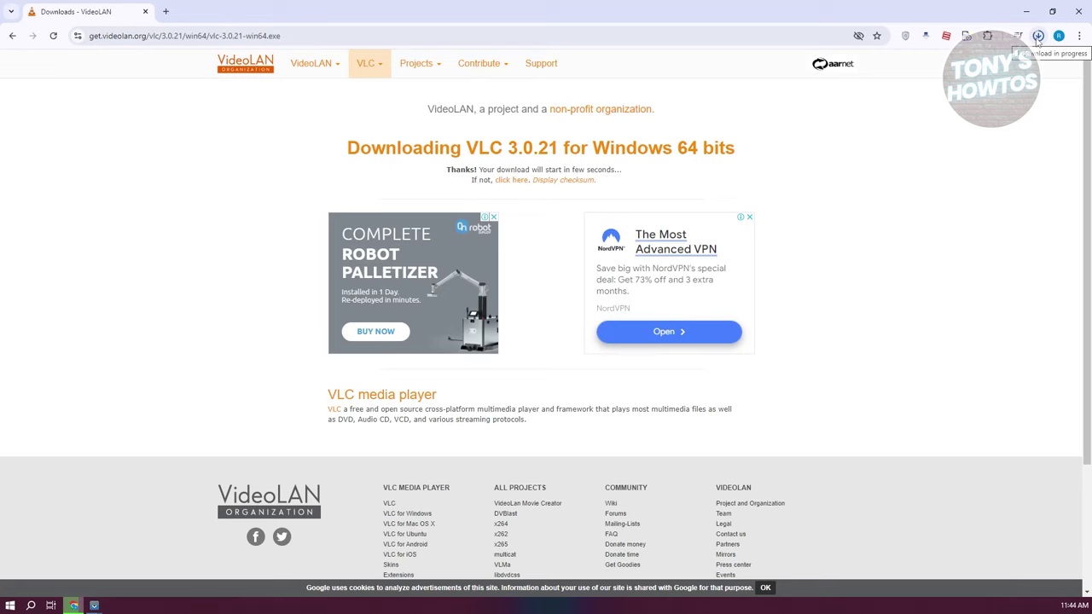
{"action": "left_click", "coordinate": [1038, 36]}
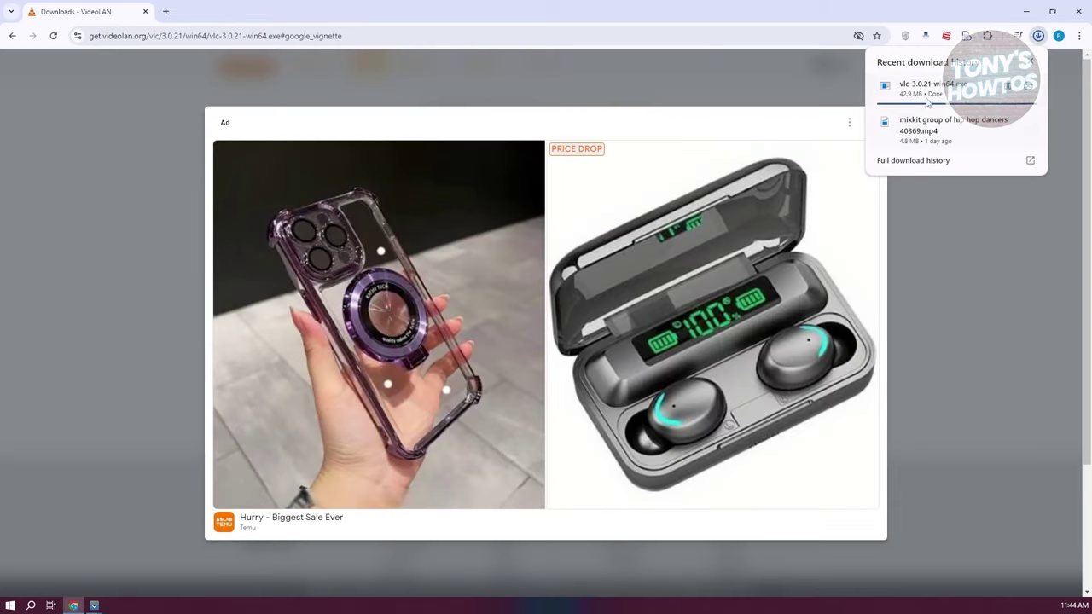
{"action": "left_click", "coordinate": [1009, 90]}
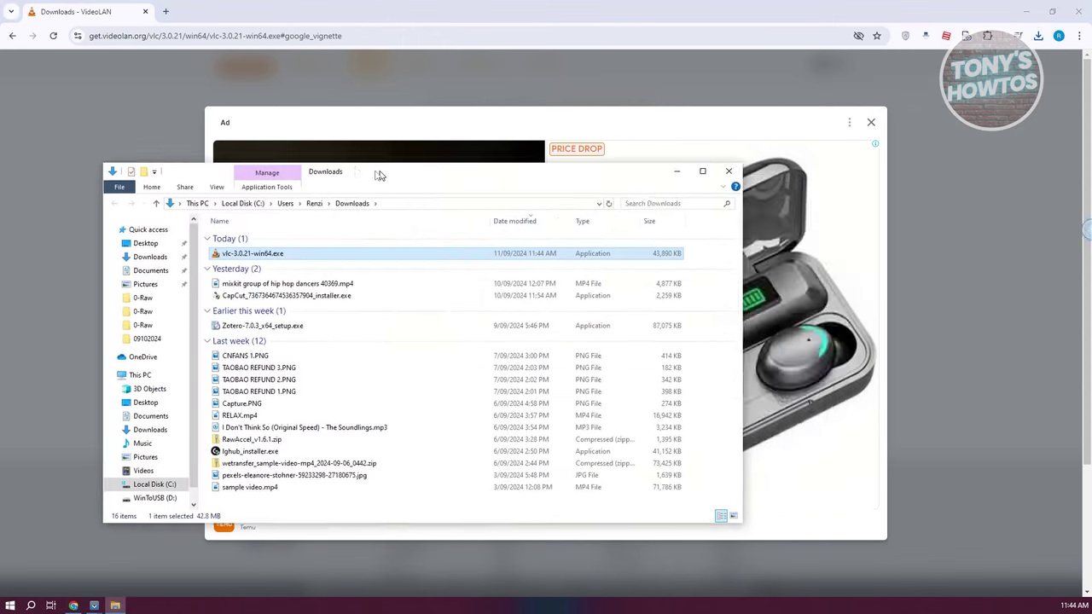
{"action": "left_click_drag", "start_coordinate": [378, 175], "coordinate": [478, 142]}
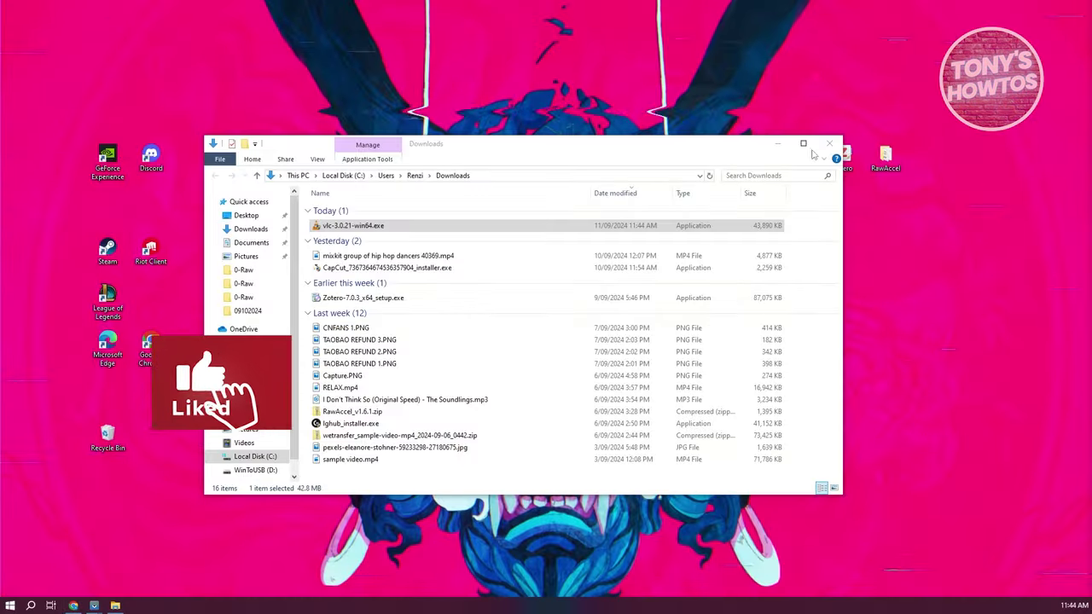
Close the Downloads window and run VLC setup in English past the welcome and licence pages.
{"action": "left_click", "coordinate": [827, 143]}
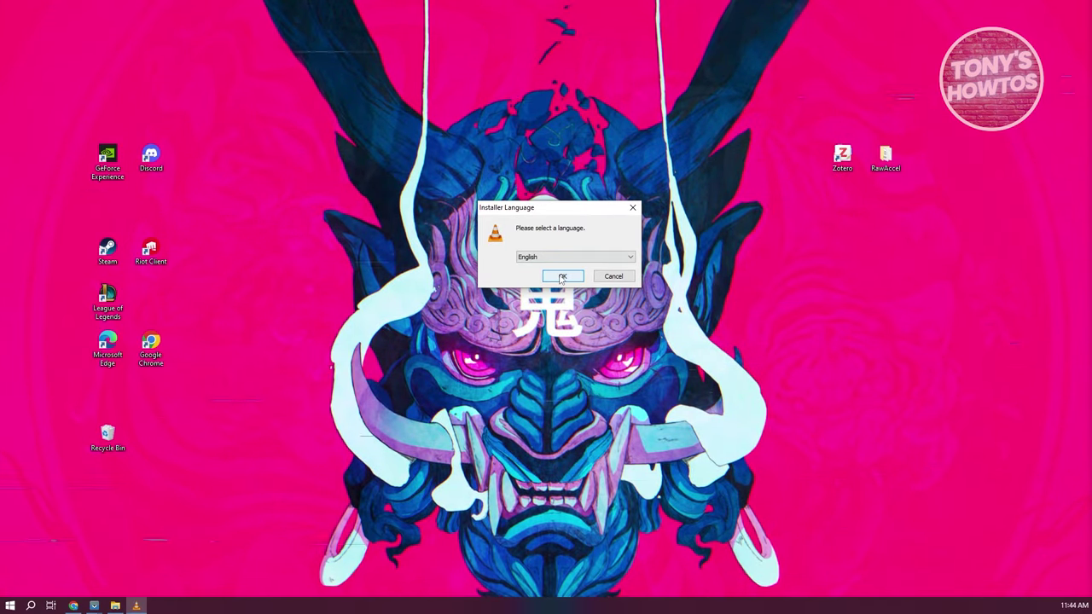
{"action": "left_click", "coordinate": [562, 277]}
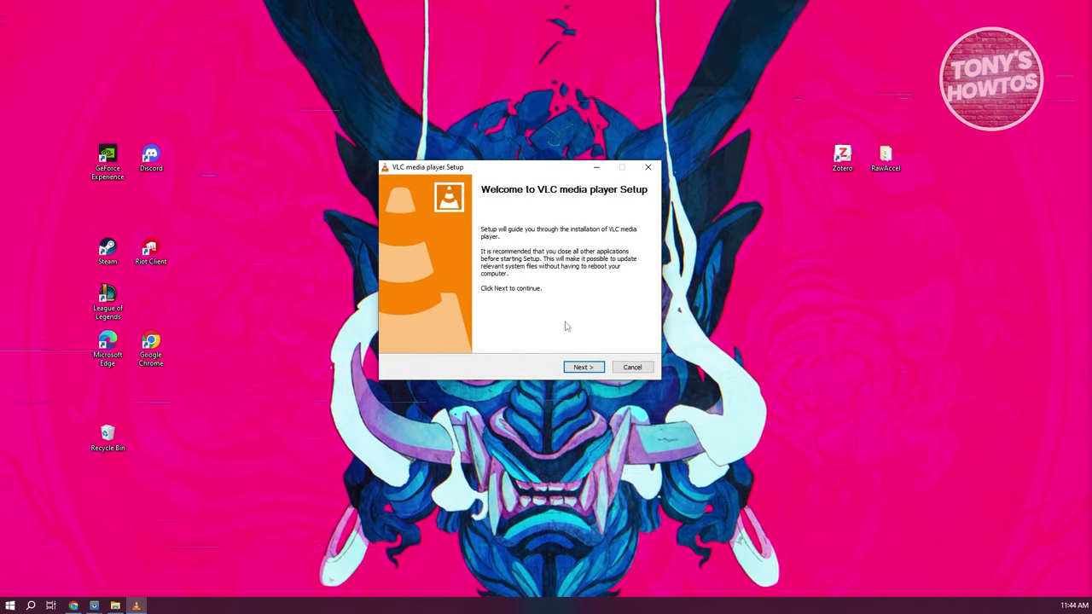
{"action": "left_click", "coordinate": [583, 368]}
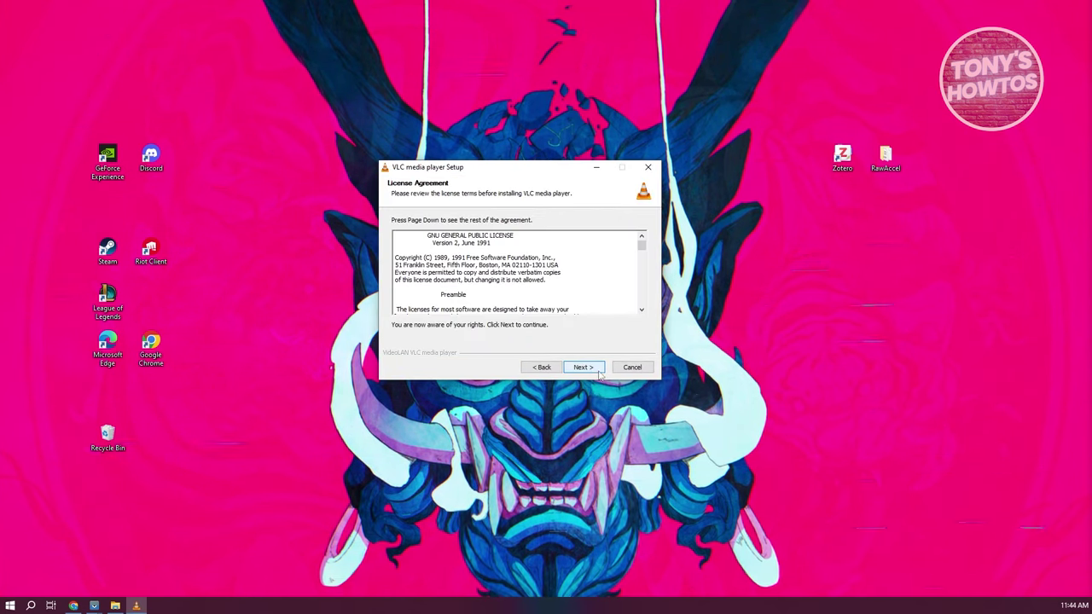
{"action": "left_click", "coordinate": [594, 370]}
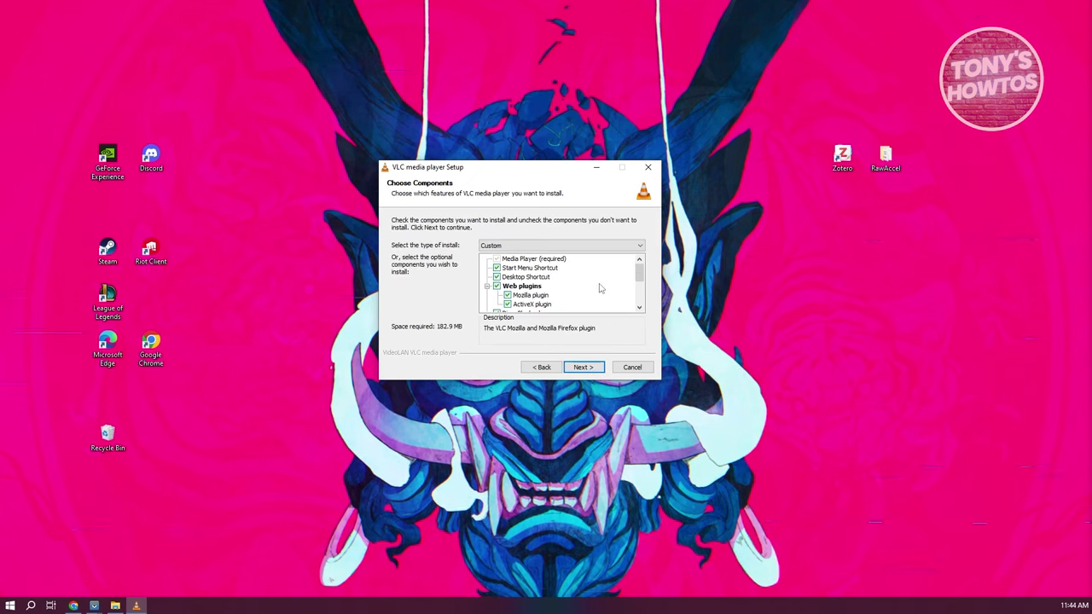
Keep the default components and install VLC into C:\Program Files\VideoLAN\VLC.
{"action": "scroll", "coordinate": [602, 286], "scroll_direction": "down", "scroll_amount": 3}
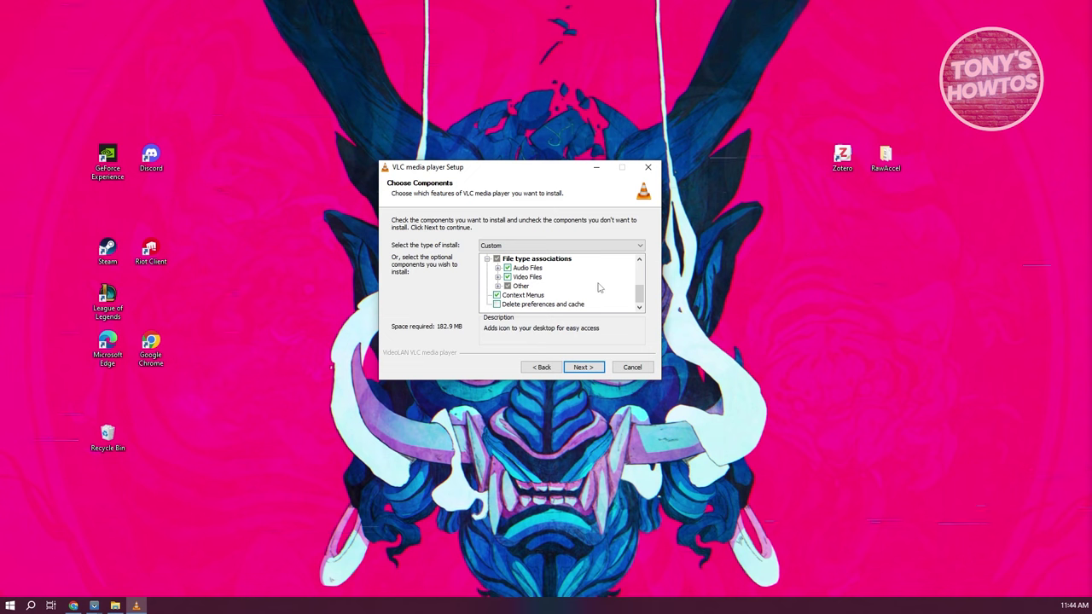
{"action": "scroll", "coordinate": [600, 288], "scroll_direction": "up", "scroll_amount": 3}
{"action": "left_click", "coordinate": [584, 367]}
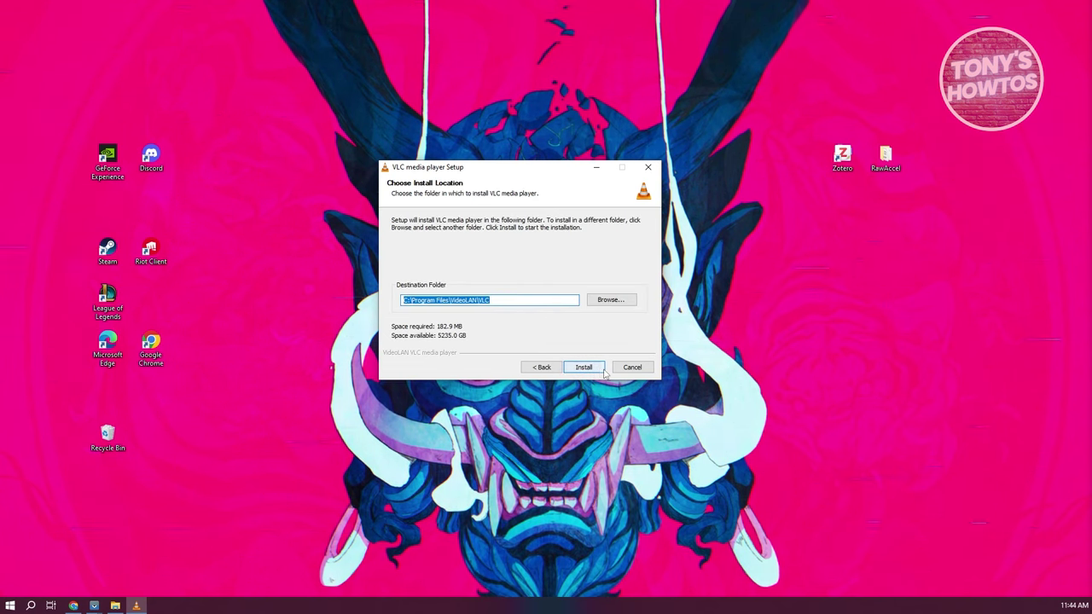
{"action": "left_click", "coordinate": [600, 370]}
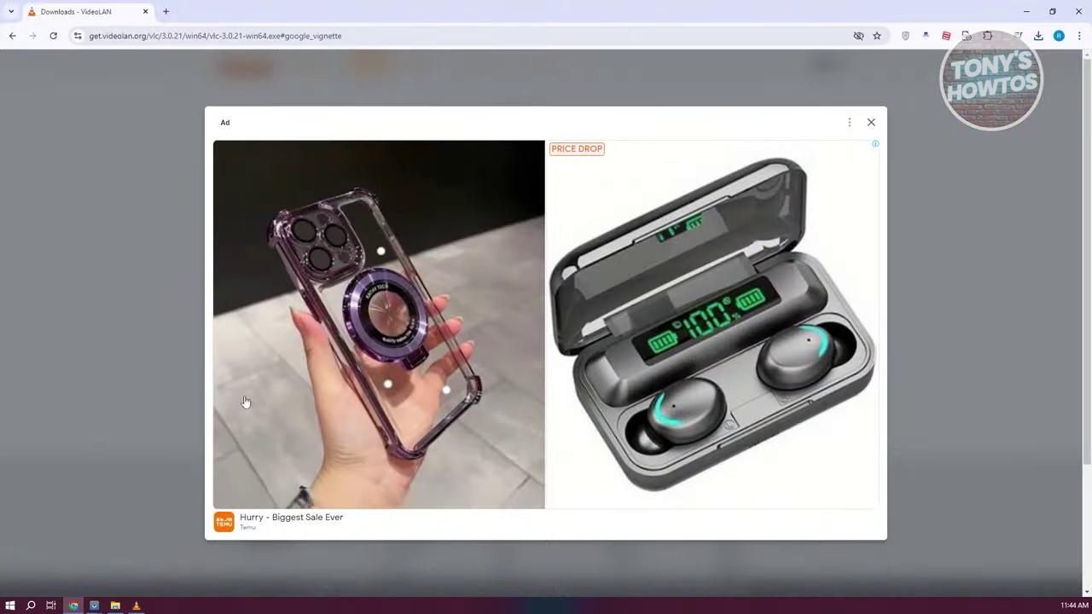
{"action": "left_click", "coordinate": [317, 40]}
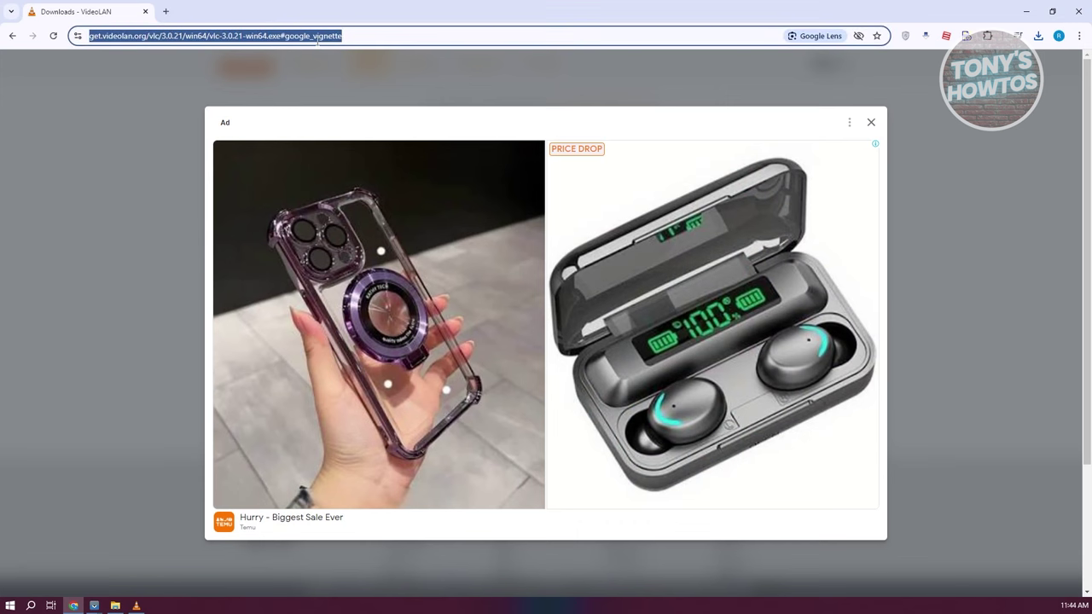
Load YouTube and open YouTube Studio from the account menu.
{"action": "type", "text": "youtube"}
{"action": "key", "text": "Return"}
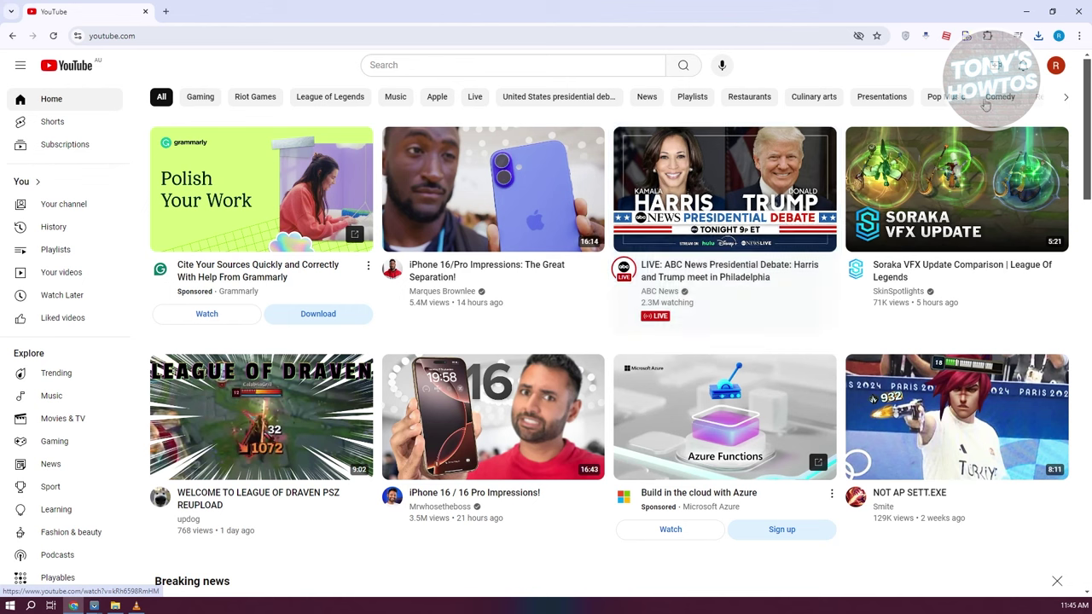
{"action": "left_click", "coordinate": [1062, 68]}
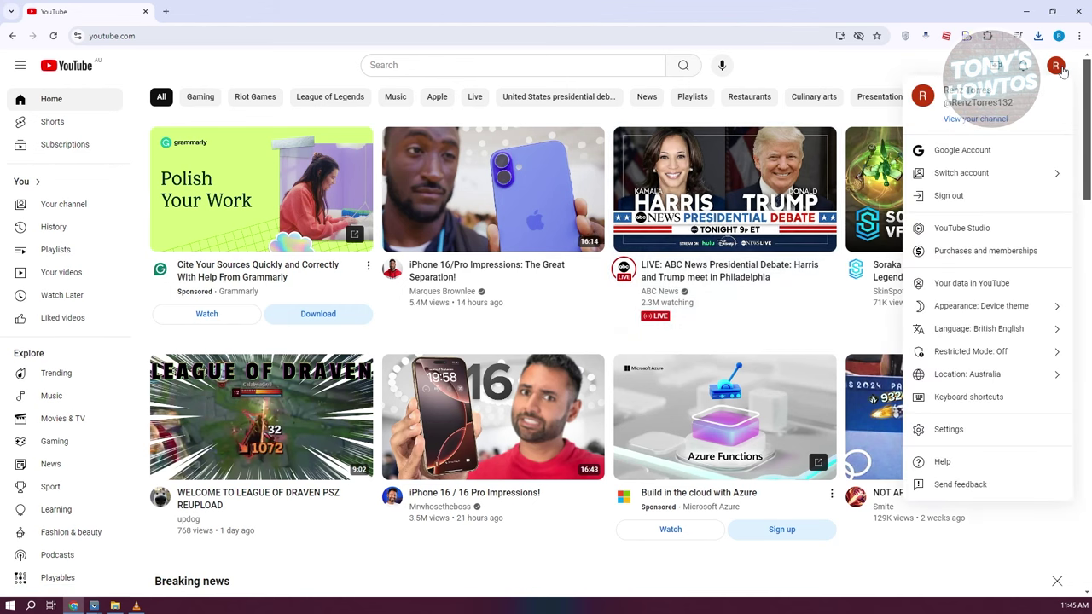
{"action": "left_click", "coordinate": [965, 228]}
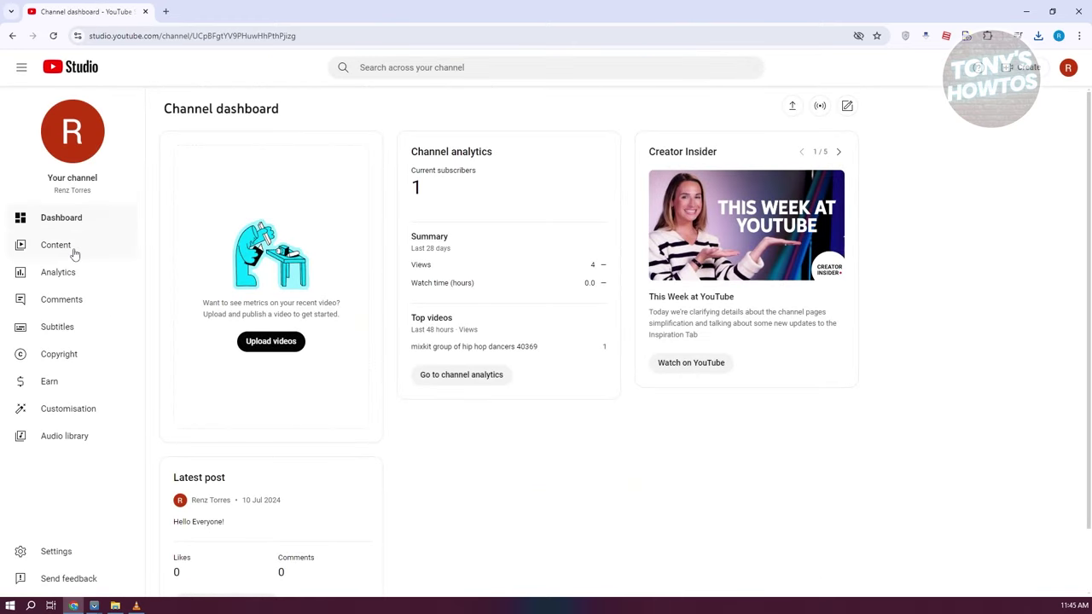
In Channel content, download the BD 3 2 video from its options menu.
{"action": "left_click", "coordinate": [75, 254]}
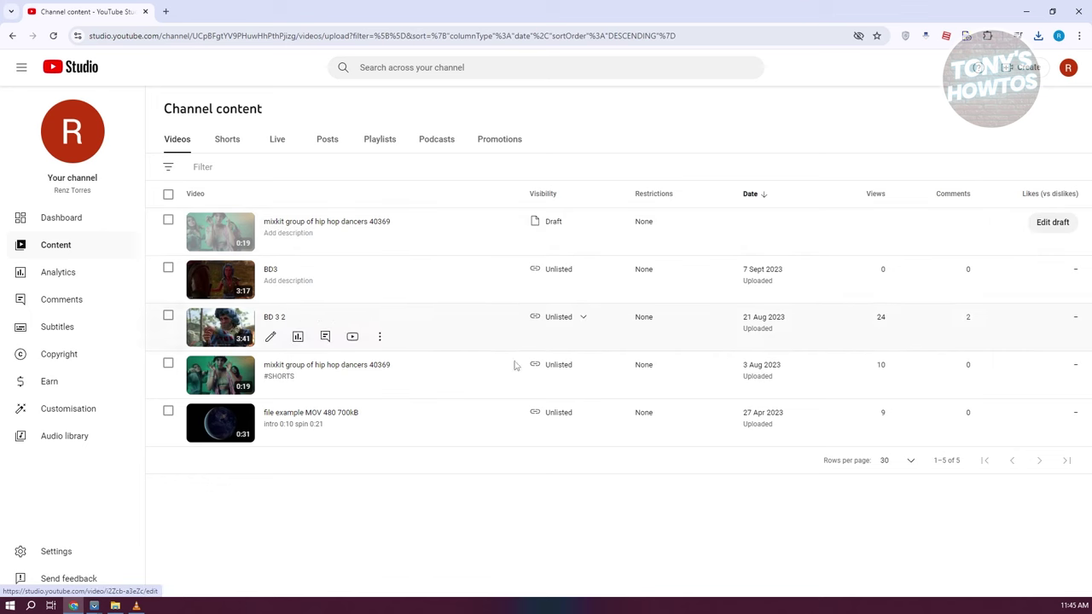
{"action": "mouse_move", "coordinate": [376, 338]}
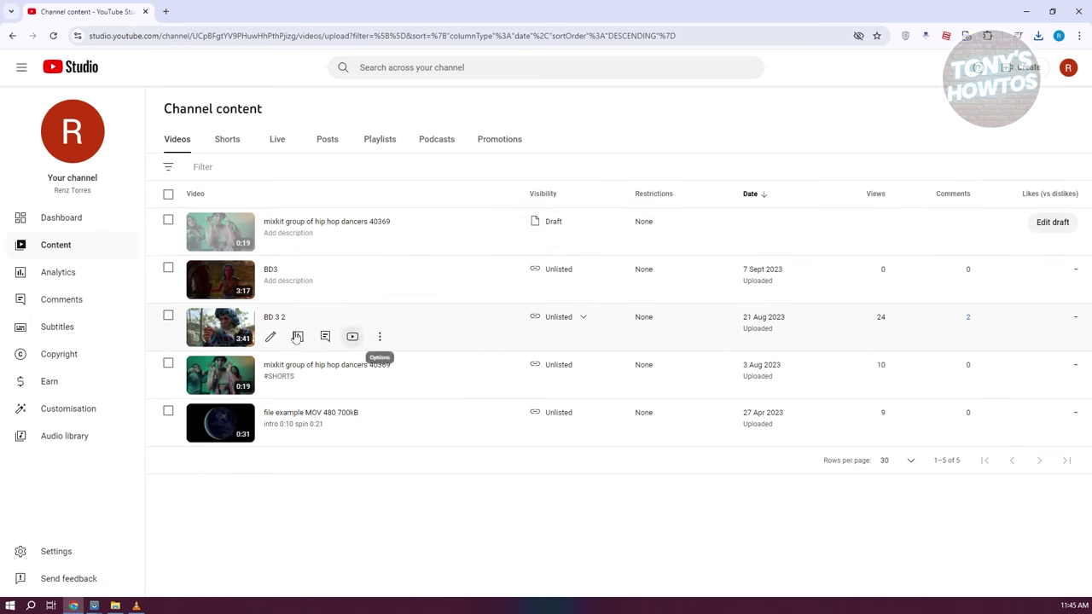
{"action": "left_click", "coordinate": [378, 339]}
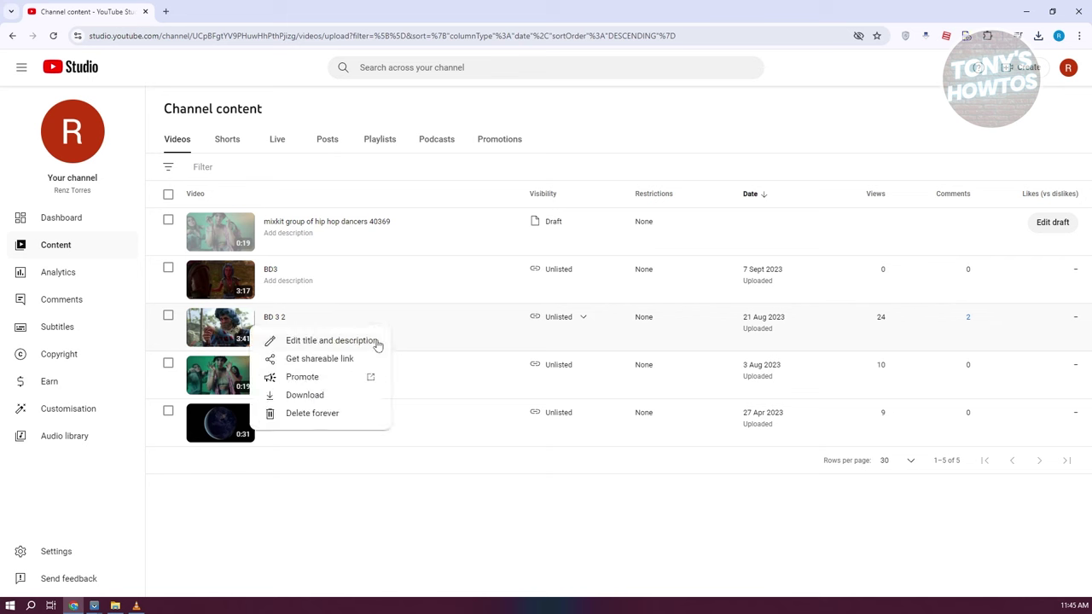
{"action": "left_click", "coordinate": [307, 397]}
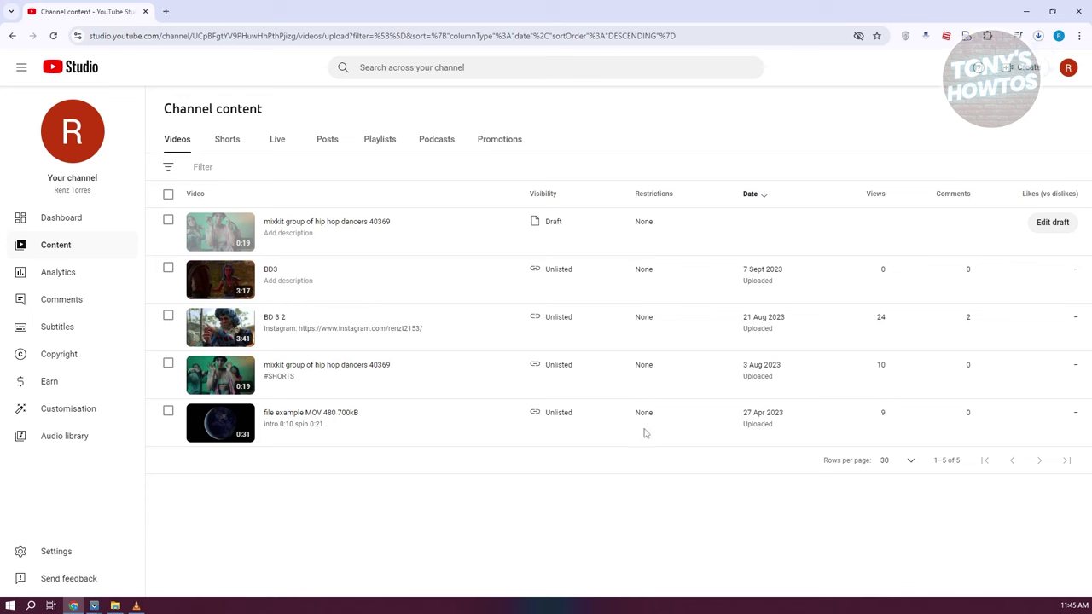
{"action": "left_click", "coordinate": [1027, 12]}
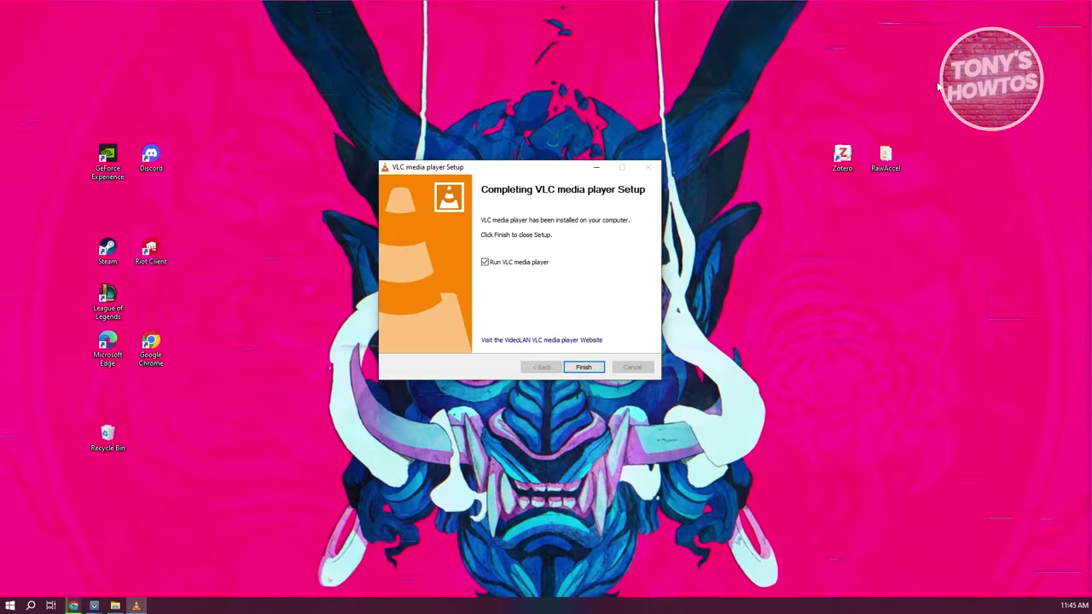
Finish setup with VLC launching, then accept the Privacy and Network Access Policy.
{"action": "left_click", "coordinate": [589, 367]}
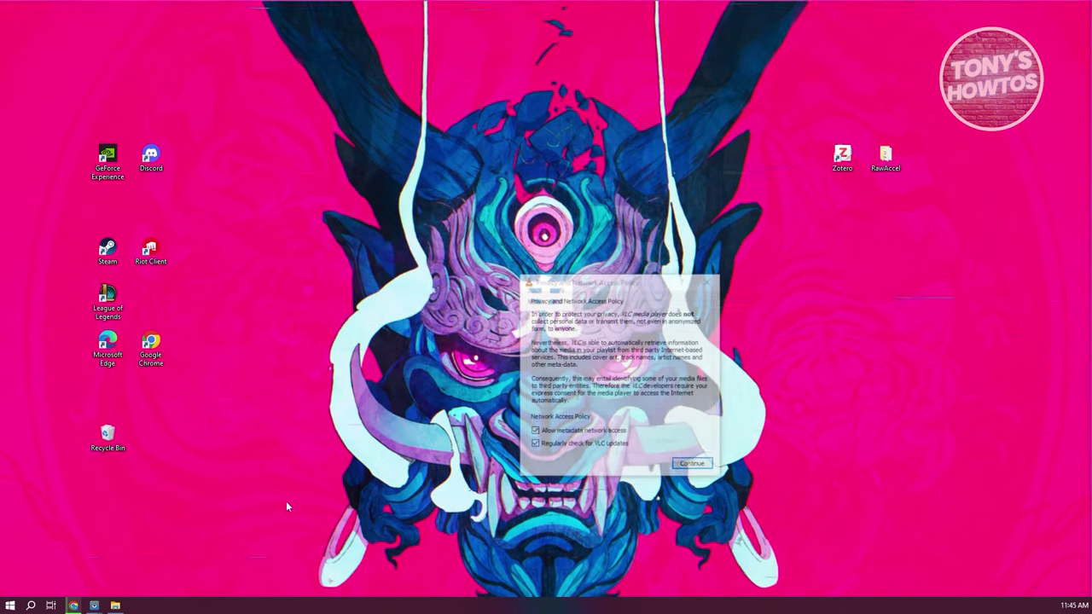
{"action": "left_click", "coordinate": [693, 465]}
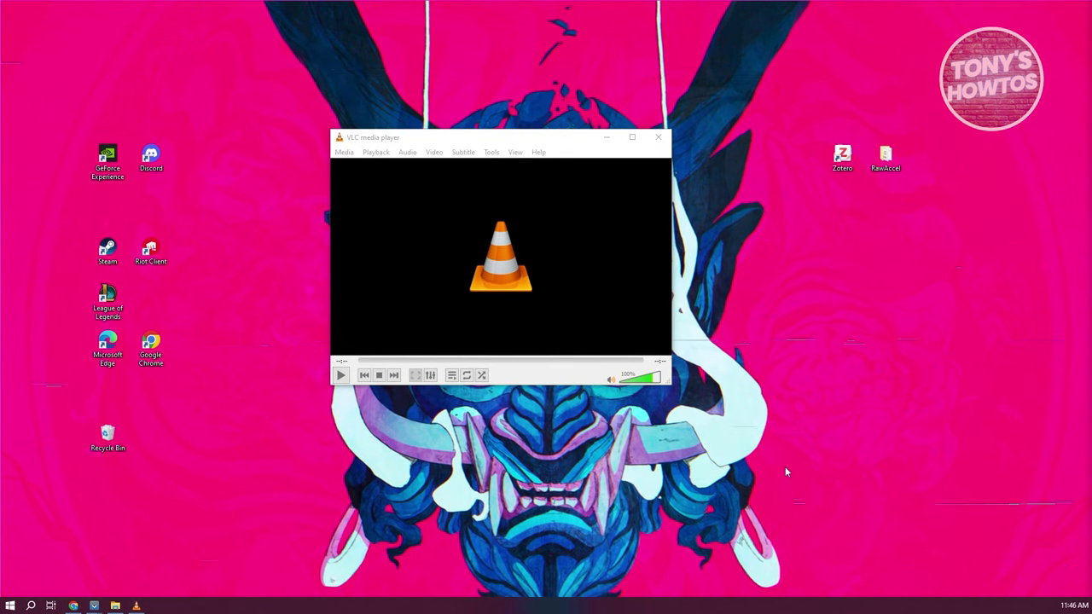
{"action": "left_click", "coordinate": [344, 152]}
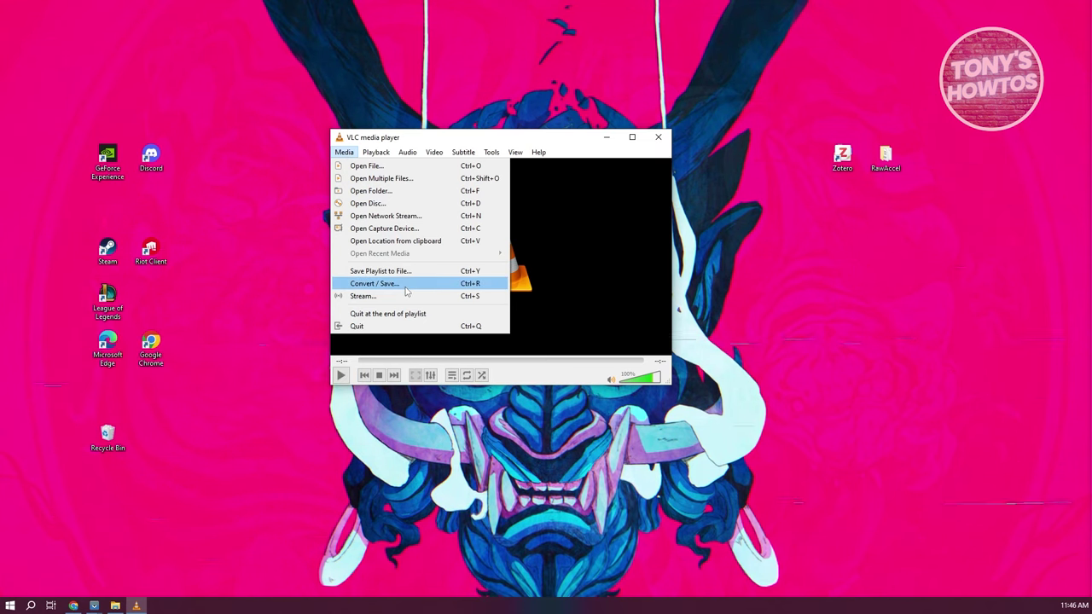
Open Convert / Save and add BD 3 2.mp4 from Downloads as the source file.
{"action": "left_click", "coordinate": [375, 284]}
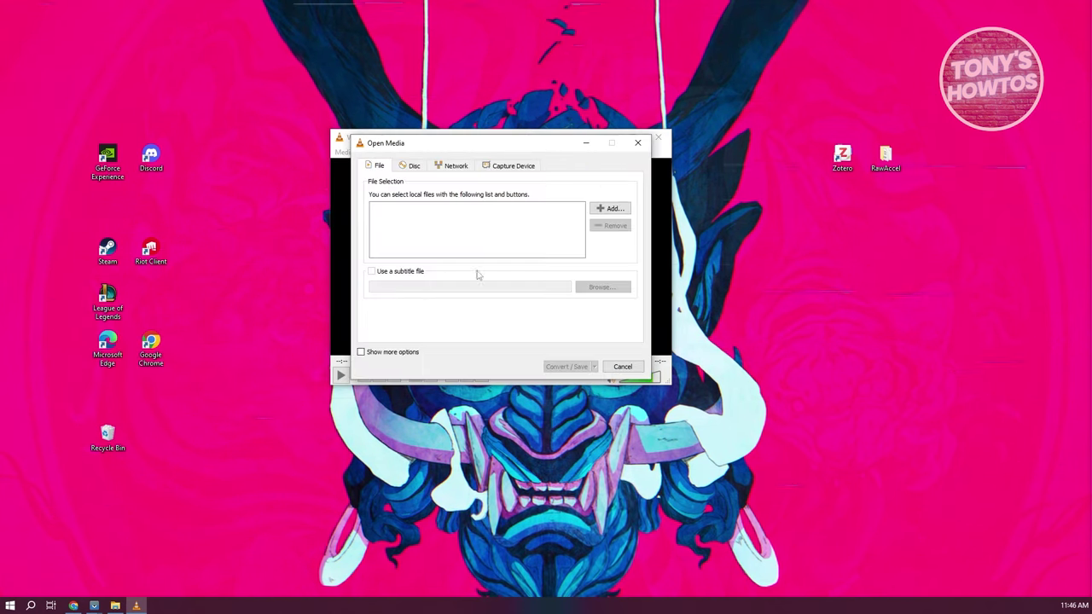
{"action": "left_click", "coordinate": [614, 209]}
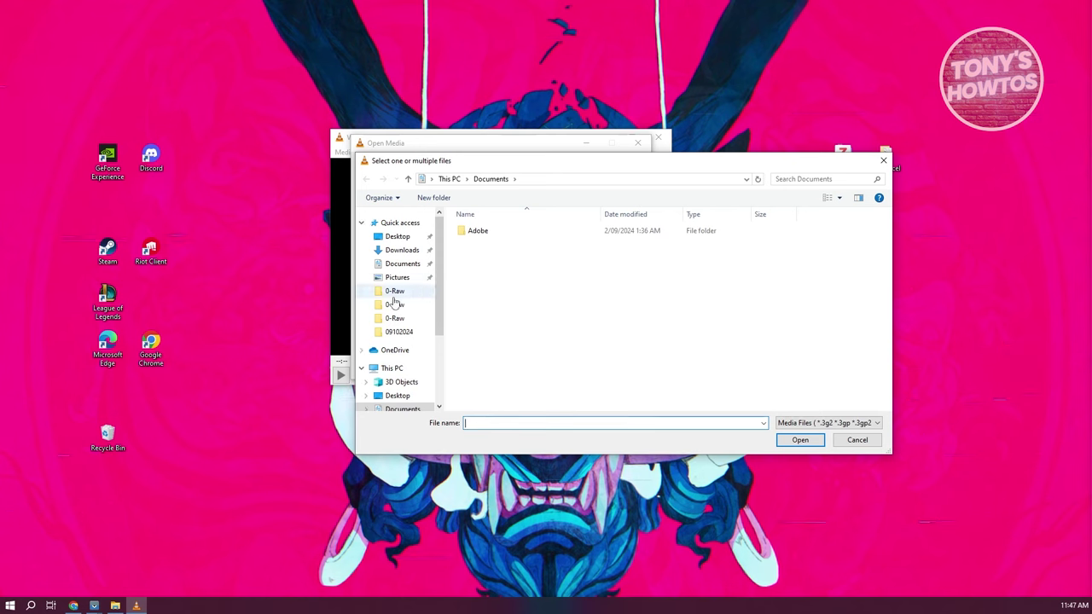
{"action": "left_click", "coordinate": [402, 251]}
{"action": "left_click", "coordinate": [494, 247]}
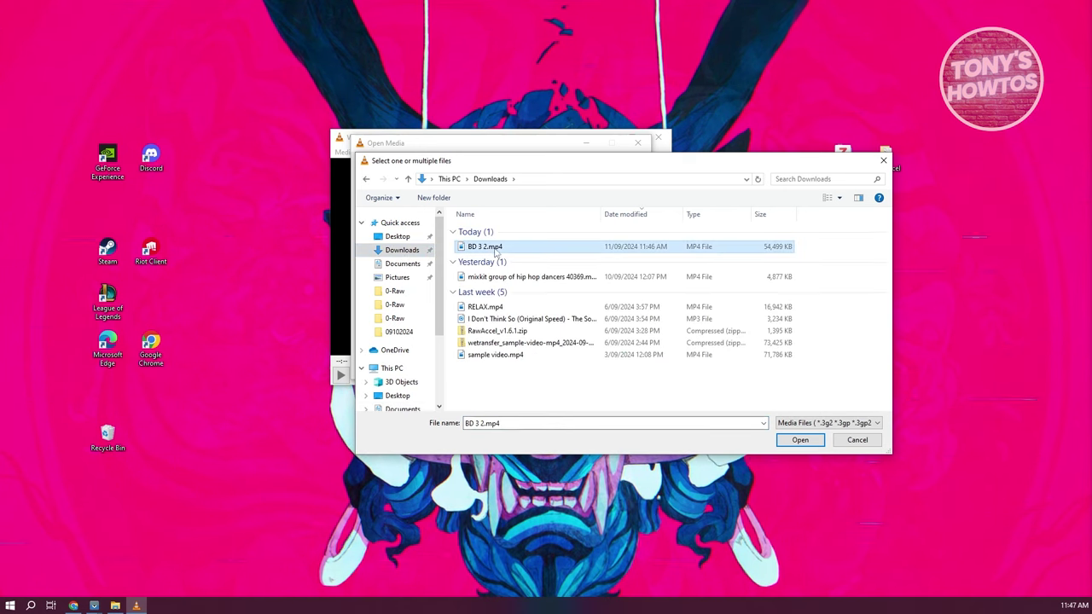
{"action": "left_click", "coordinate": [800, 440]}
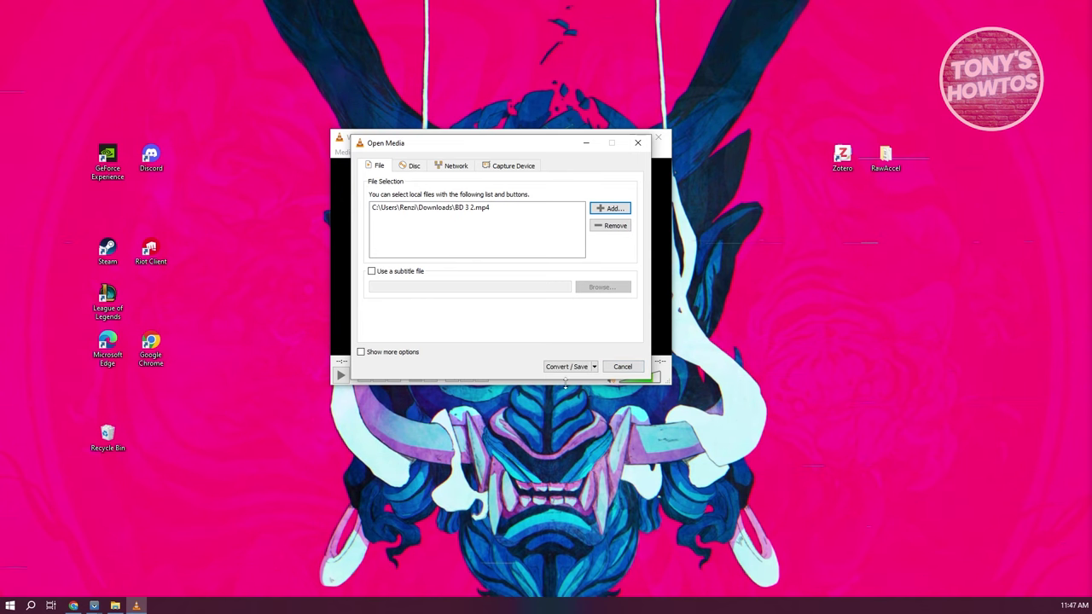
Choose Convert from the Convert / Save dropdown to reach the conversion settings.
{"action": "left_click", "coordinate": [595, 367]}
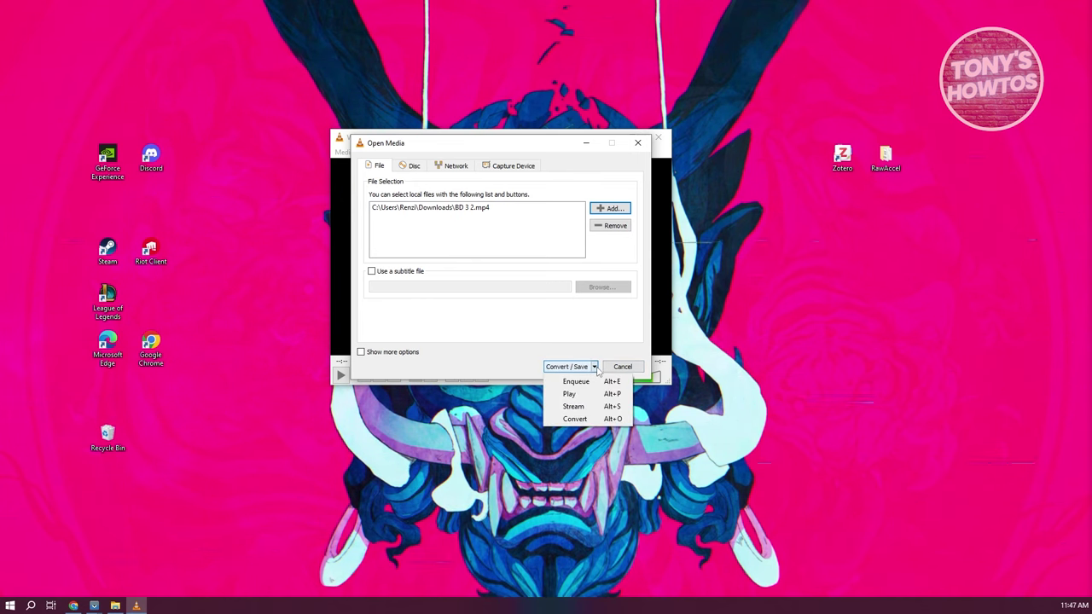
{"action": "left_click", "coordinate": [599, 420]}
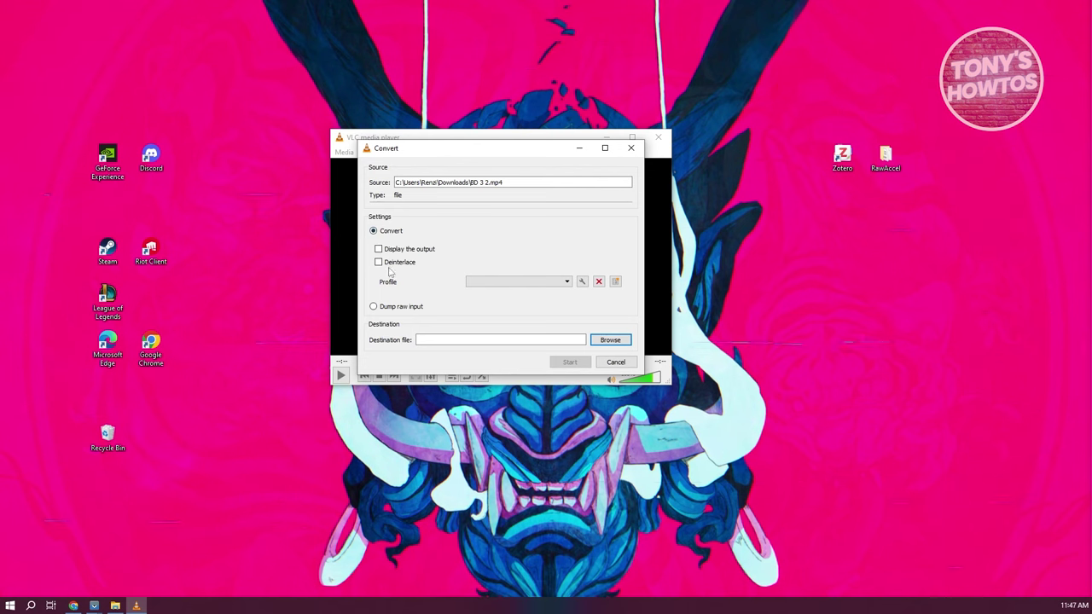
{"action": "left_click", "coordinate": [520, 282]}
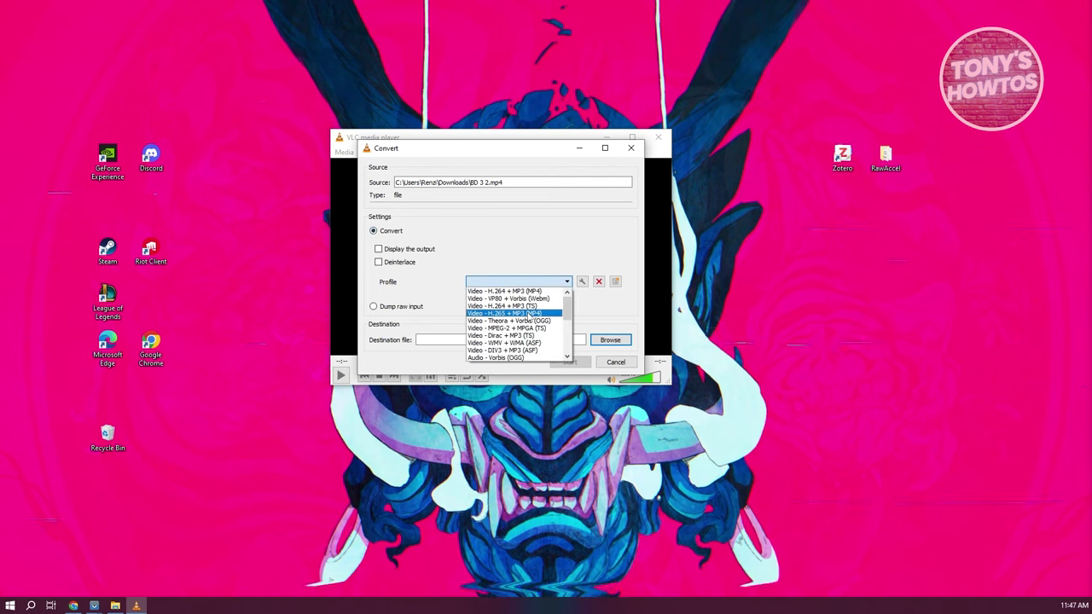
Use the Audio - MP3 profile, save as BD 3 2.mp3 in Downloads, and start converting.
{"action": "scroll", "coordinate": [528, 316], "scroll_direction": "down", "scroll_amount": 2}
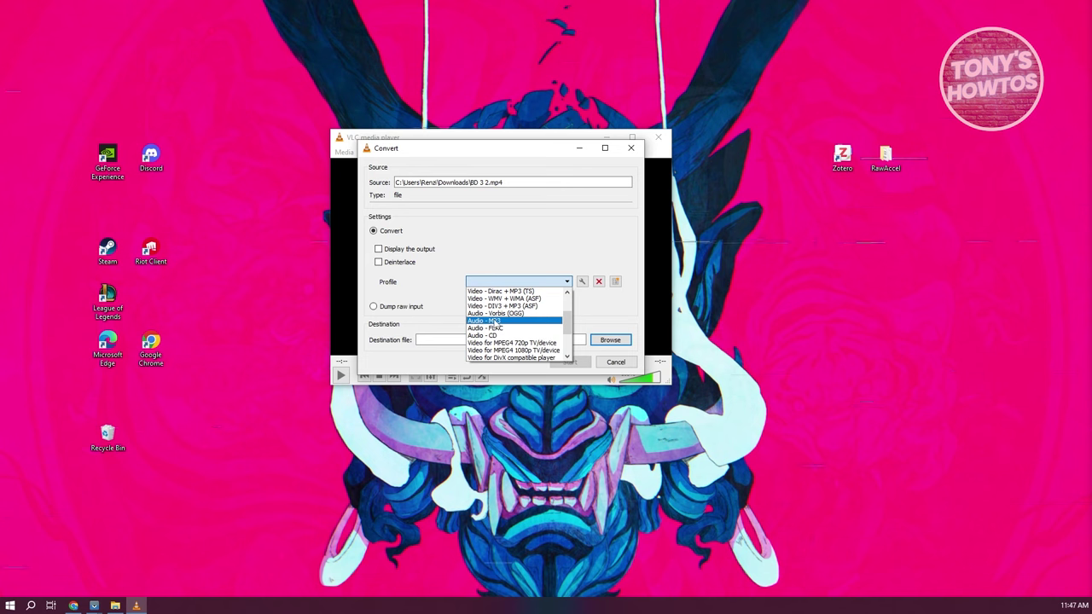
{"action": "left_click", "coordinate": [496, 321]}
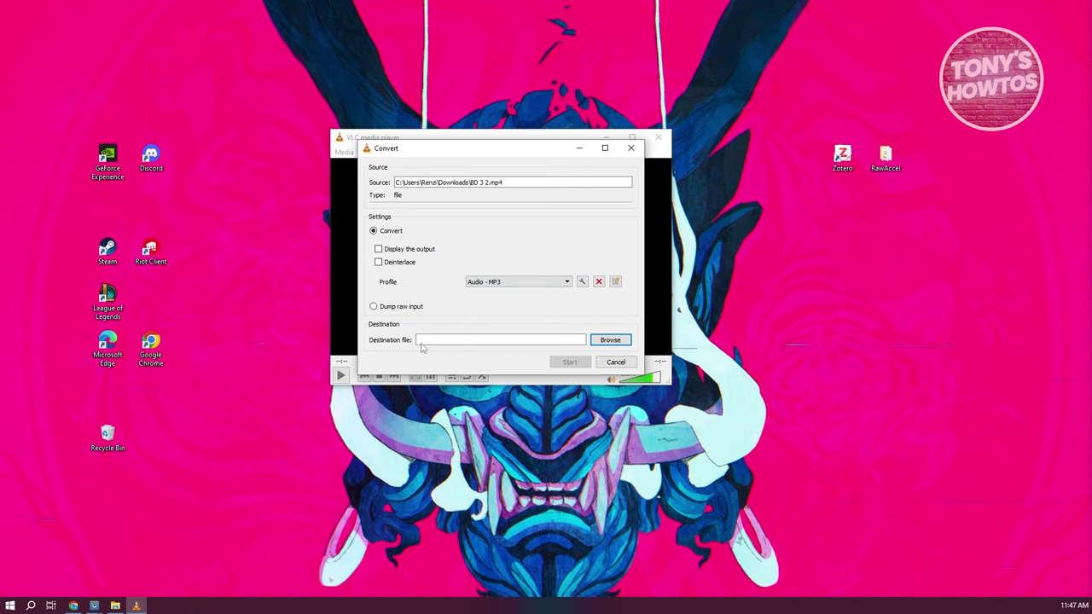
{"action": "left_click", "coordinate": [608, 340]}
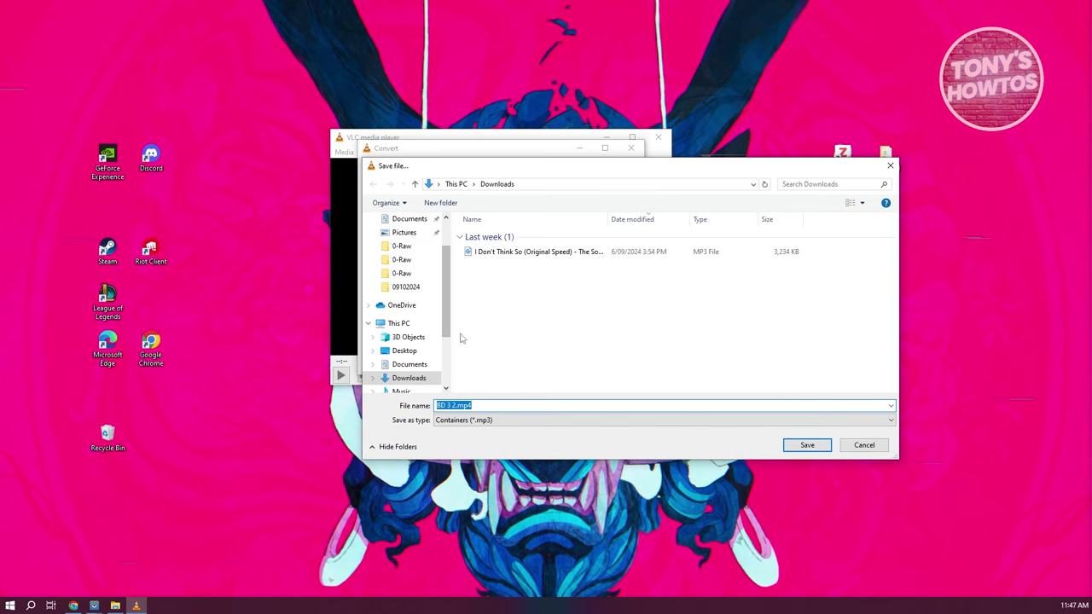
{"action": "scroll", "coordinate": [401, 255], "scroll_direction": "up", "scroll_amount": 1}
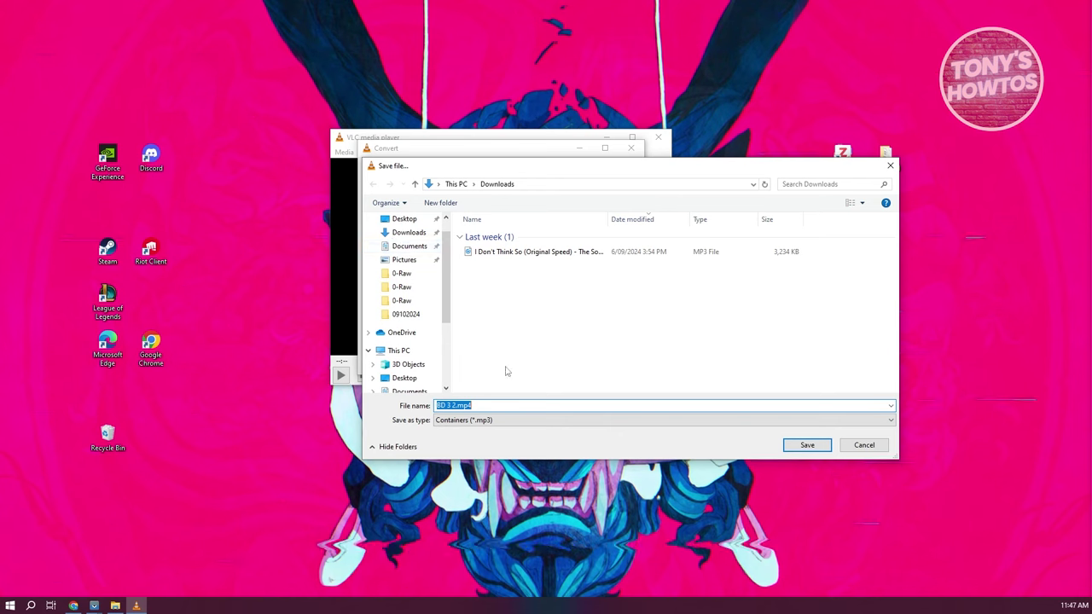
{"action": "left_click", "coordinate": [526, 405]}
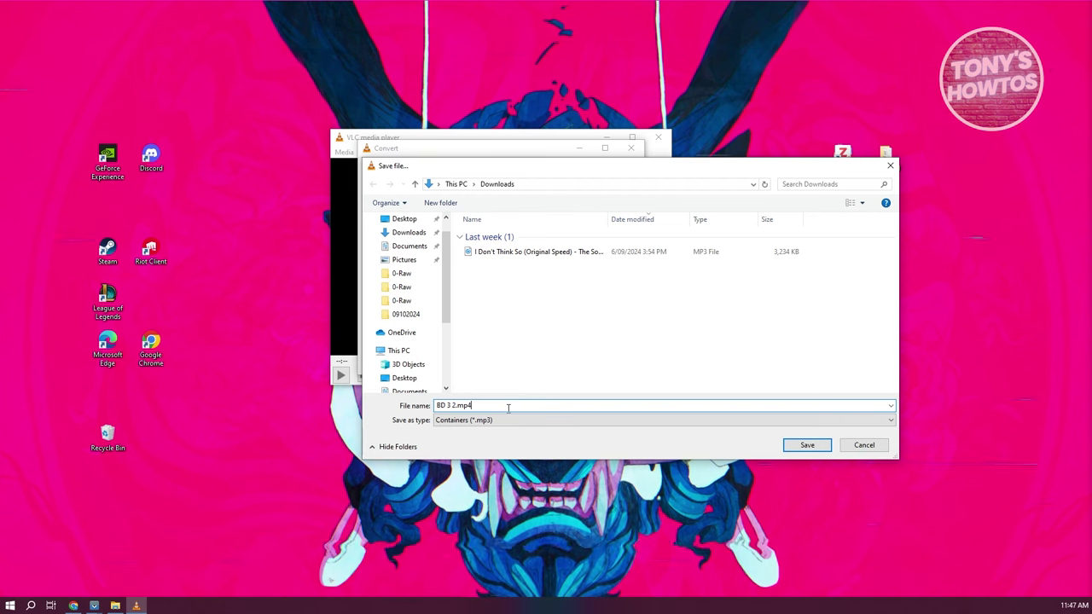
{"action": "key", "text": "BackSpace"}
{"action": "type", "text": "3"}
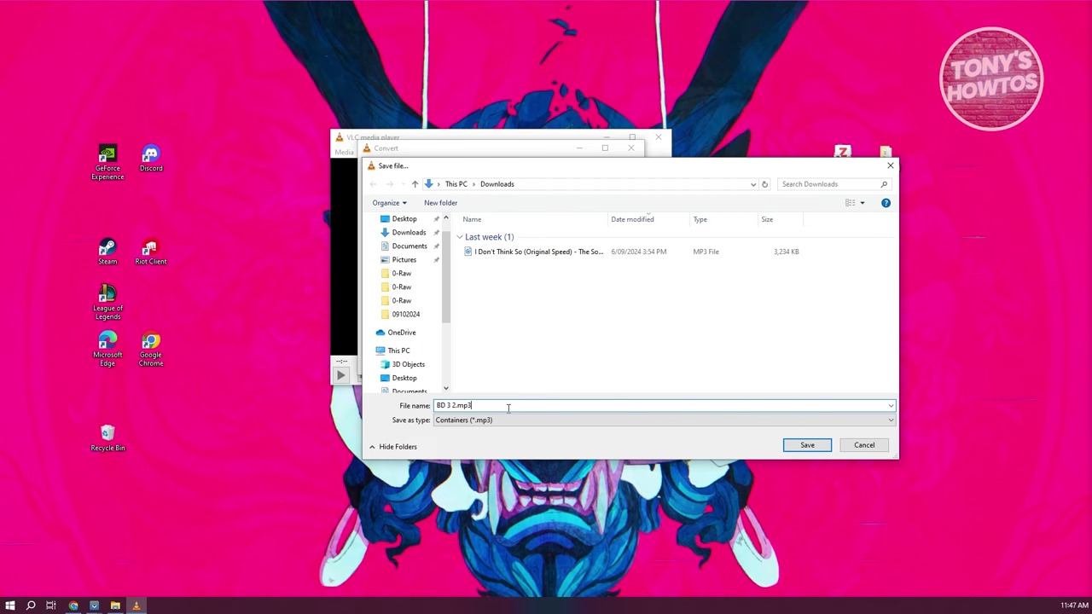
{"action": "left_click", "coordinate": [806, 446]}
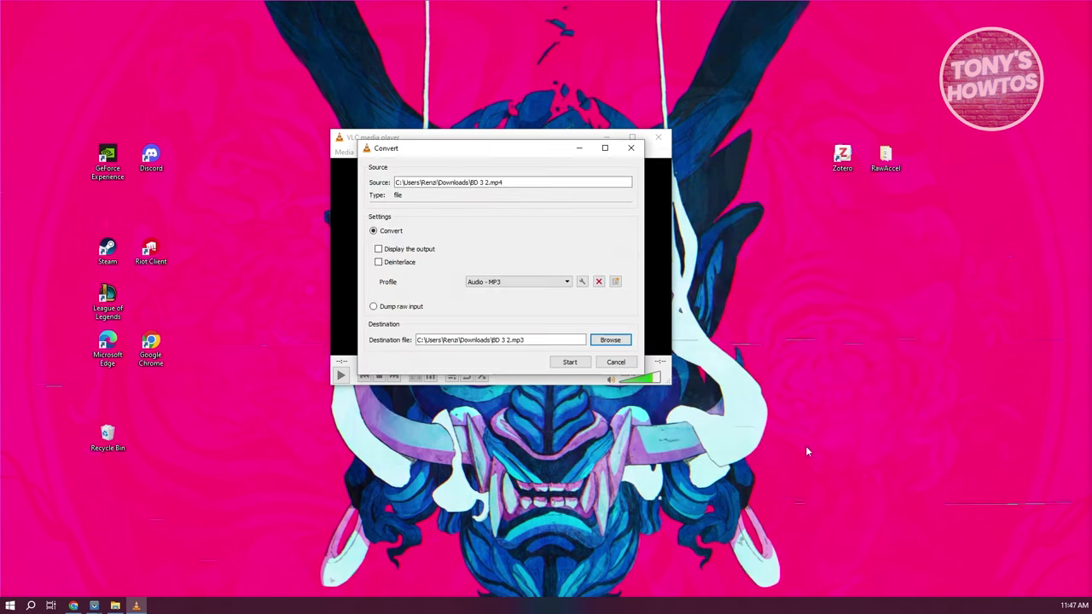
{"action": "left_click", "coordinate": [569, 363]}
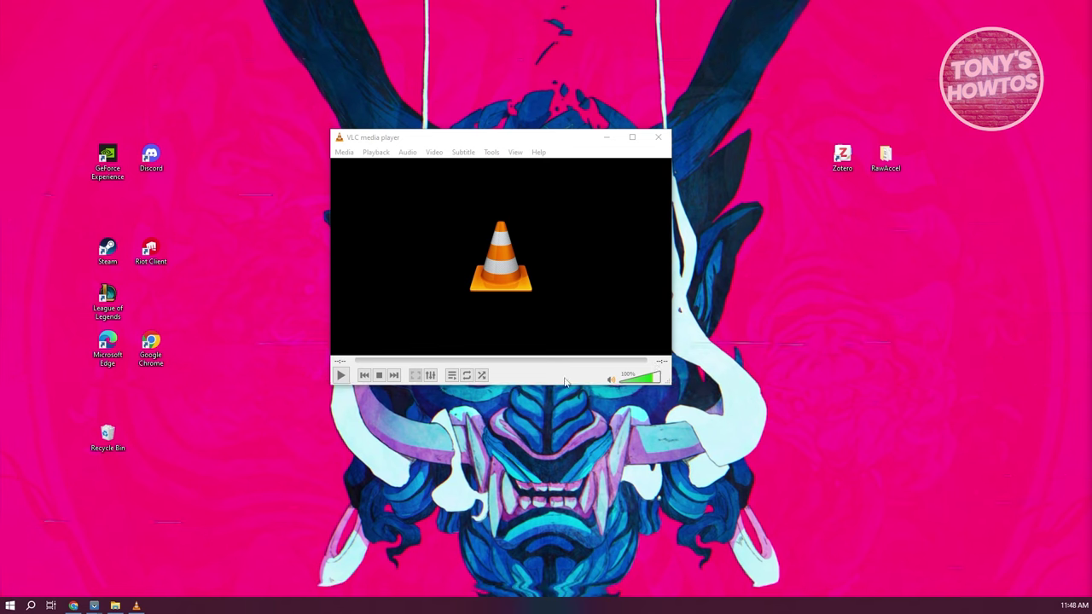
Select the new 3,443 KB BD 3 2.mp3 beside the original video in Downloads.
{"action": "left_click", "coordinate": [116, 604]}
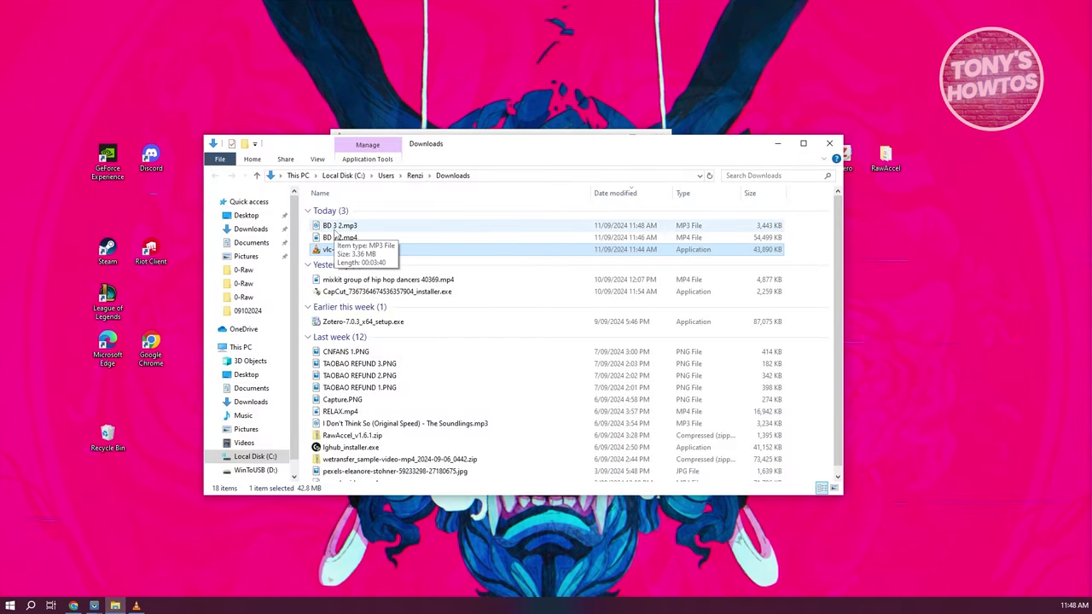
{"action": "left_click", "coordinate": [324, 226]}
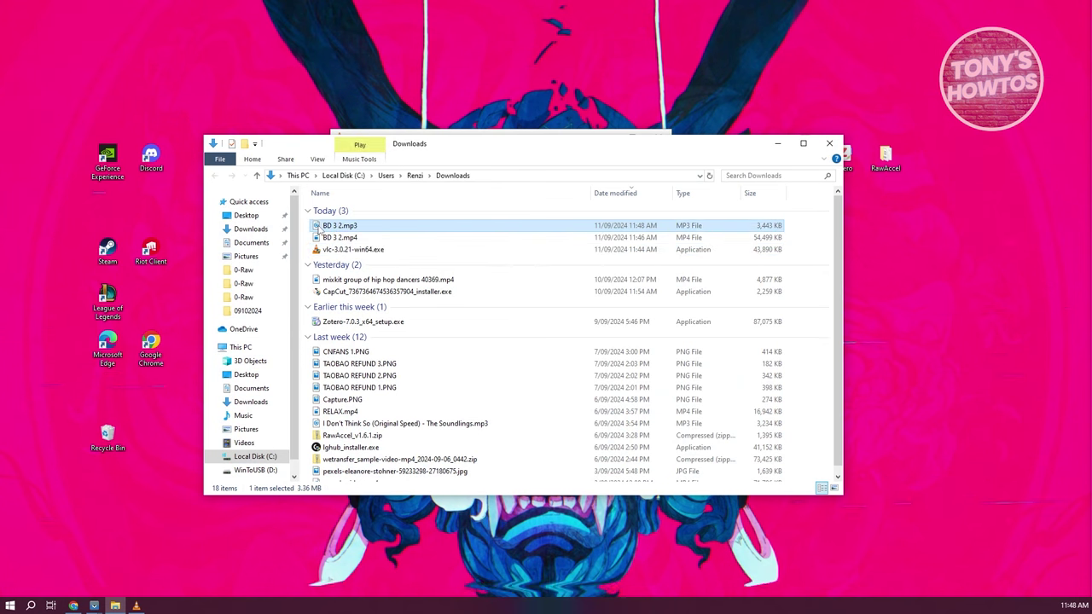